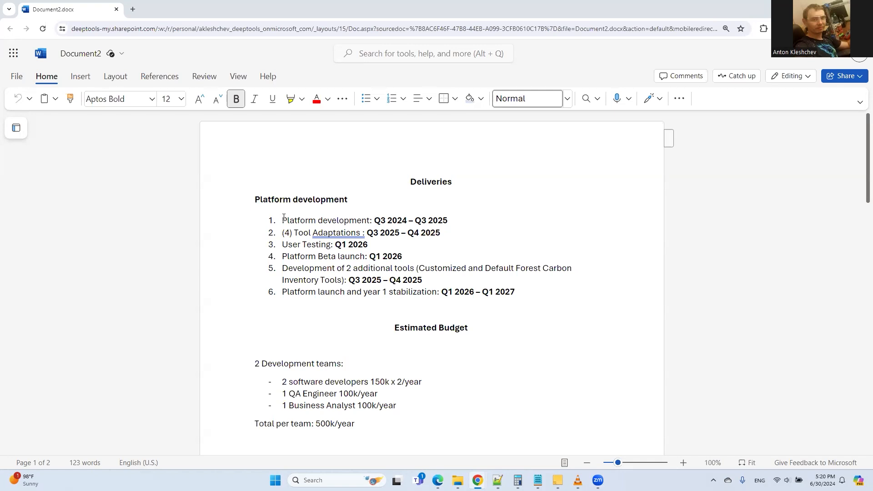
drag(283, 217, 411, 238)
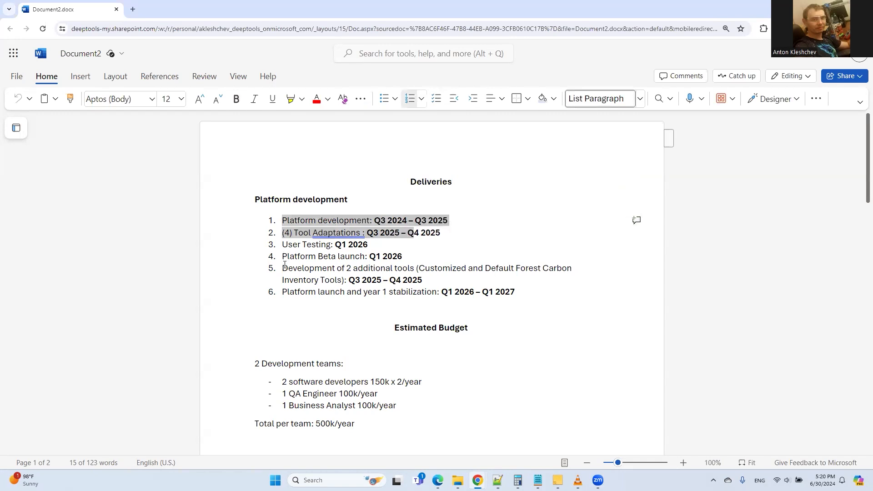
drag(283, 268, 403, 280)
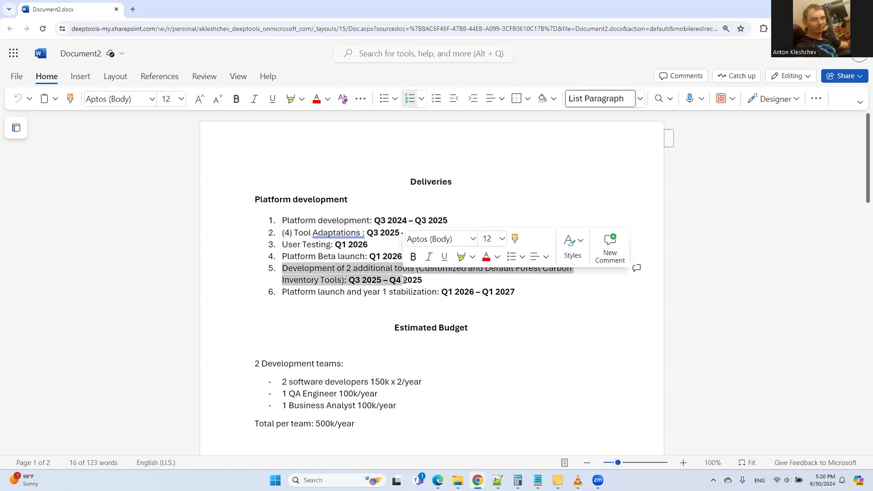
drag(374, 220, 436, 226)
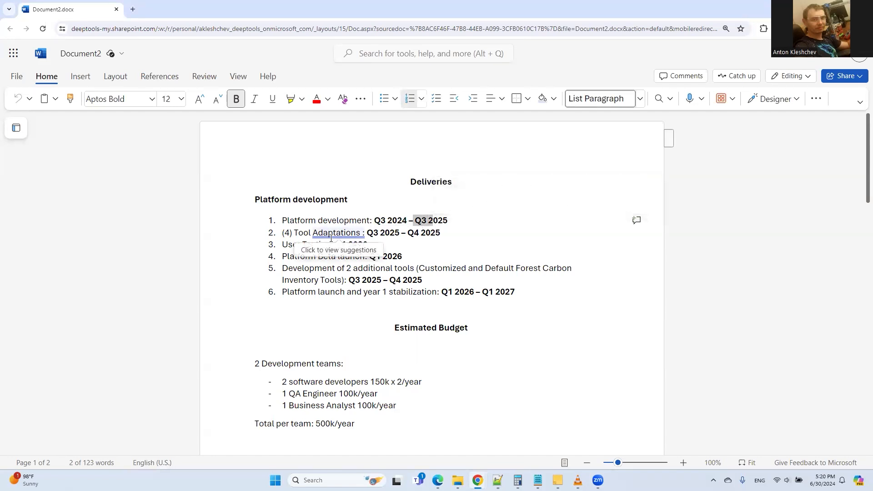
drag(282, 244, 360, 258)
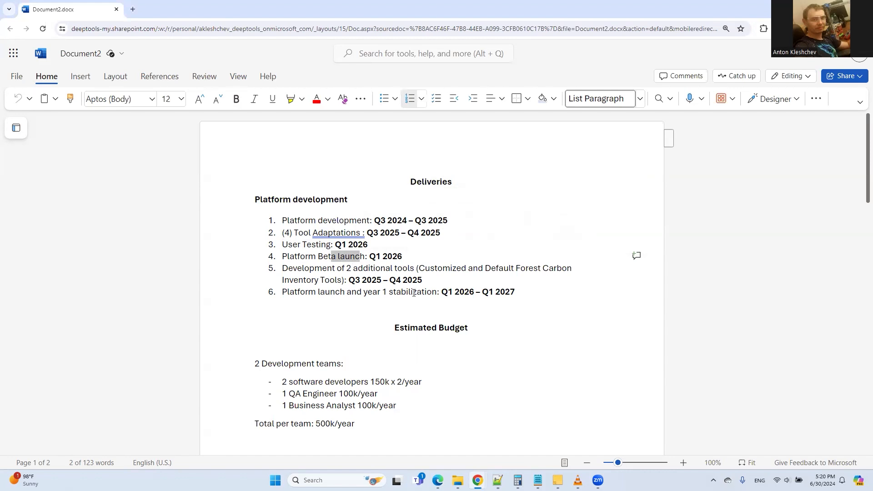
scroll(414, 292, down, 2)
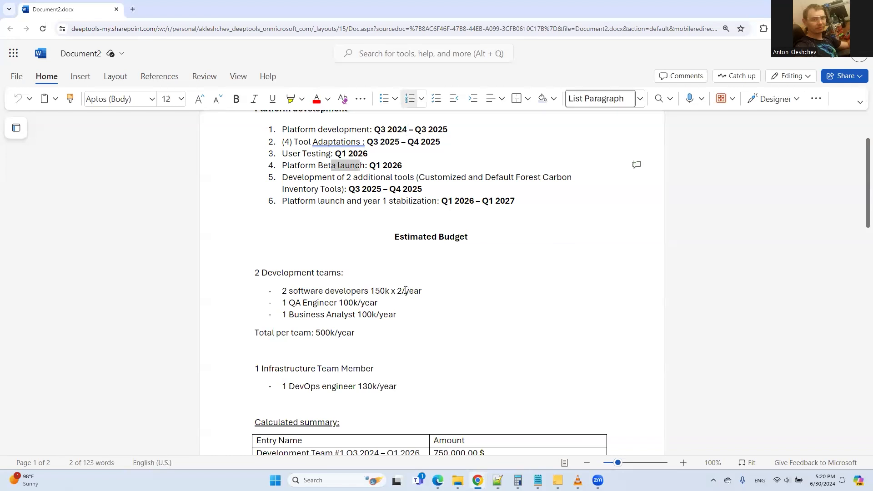
scroll(386, 287, down, 2)
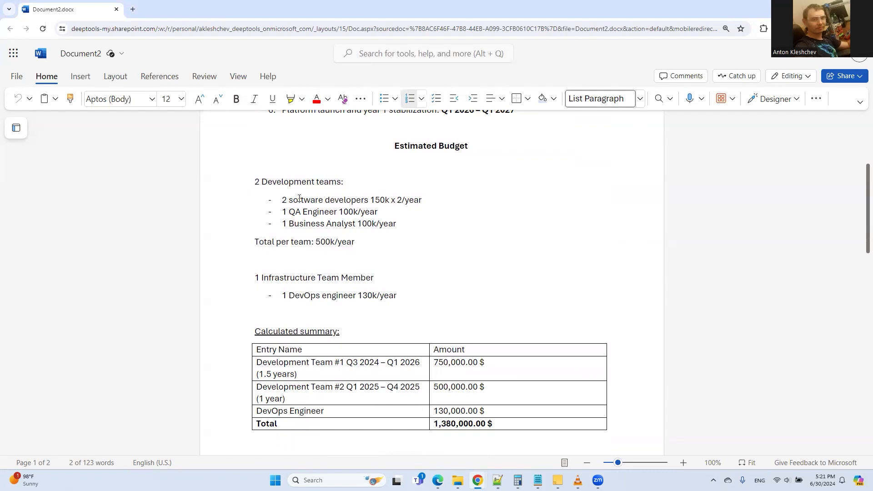
double_click(318, 212)
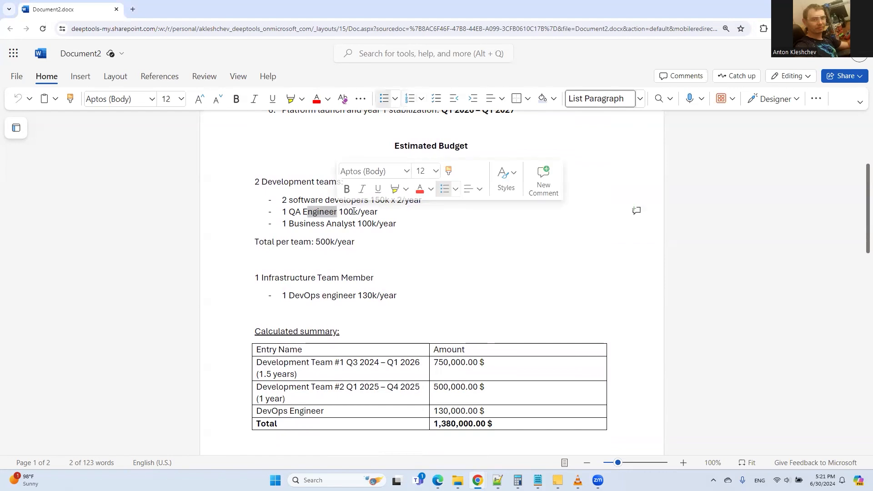
click(353, 212)
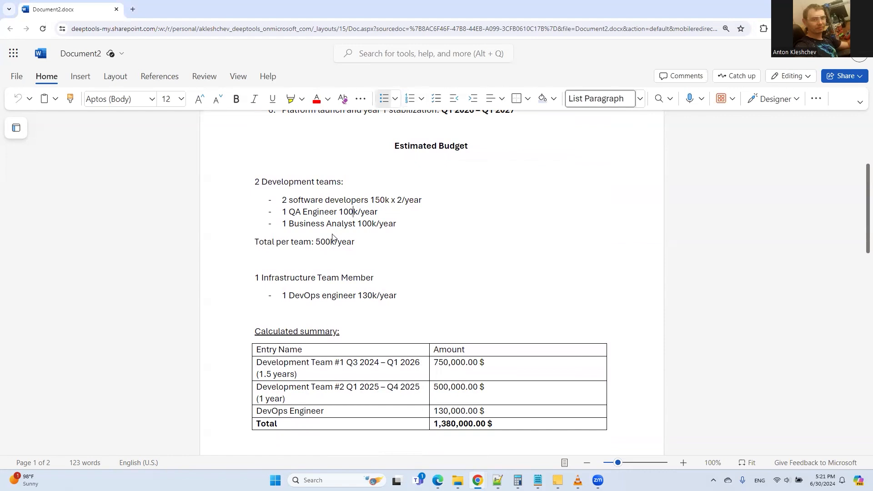
double_click(335, 241)
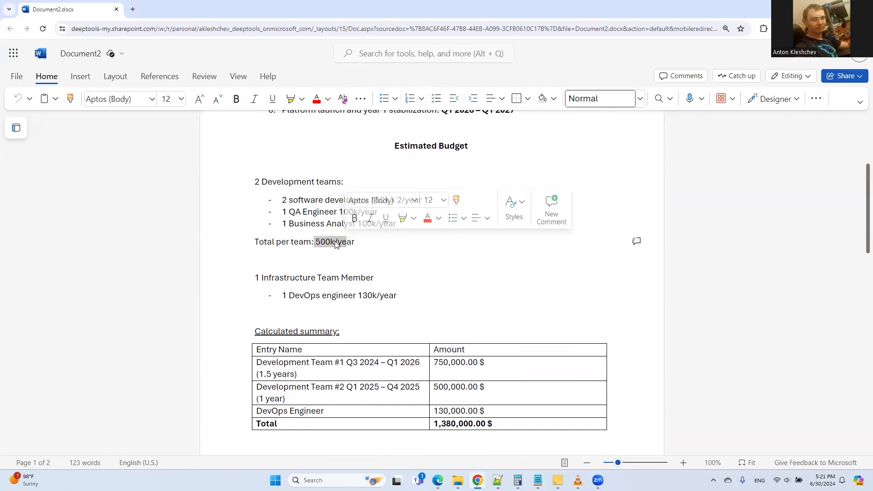
click(335, 241)
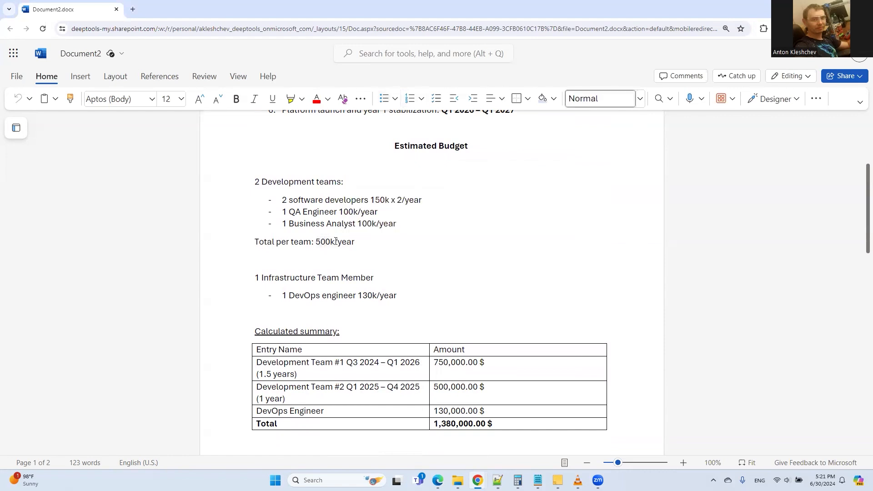
drag(319, 181, 333, 242)
click(335, 278)
drag(357, 295, 382, 299)
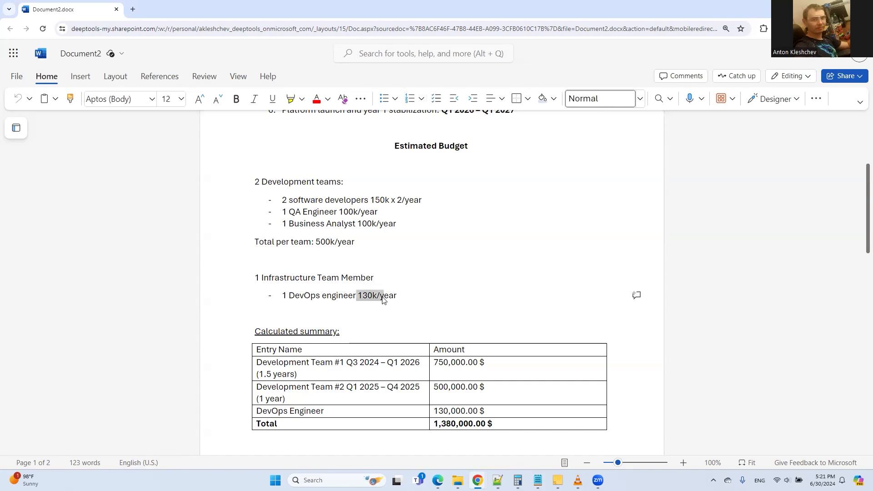
click(357, 296)
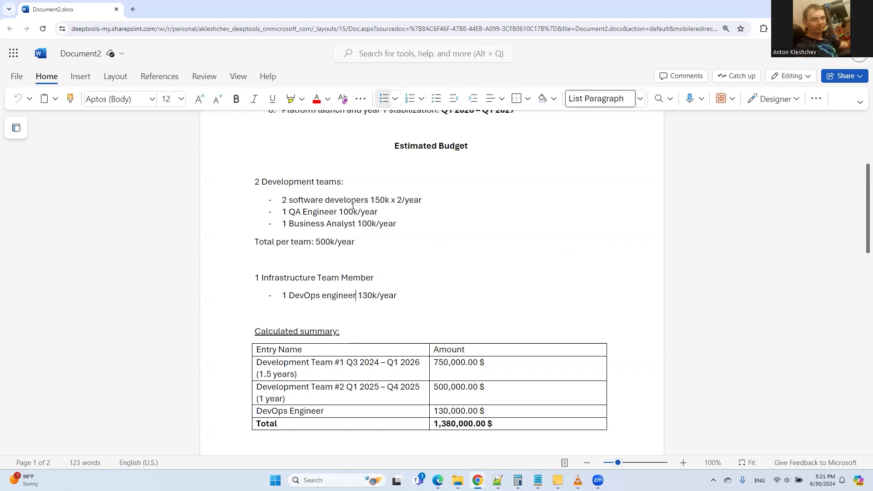
scroll(377, 261, down, 2)
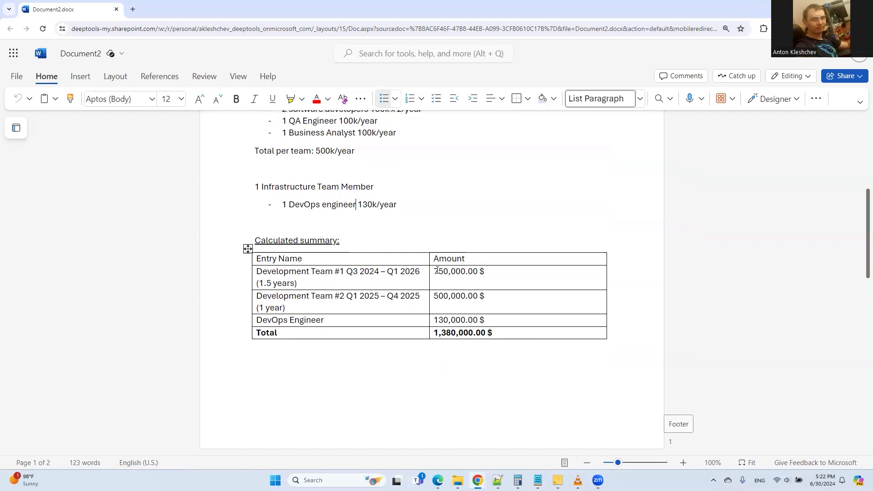
Step: Verify the 750,000, 500,000 and 130,000.00 $ amounts in the Word summary table
drag(434, 272, 465, 270)
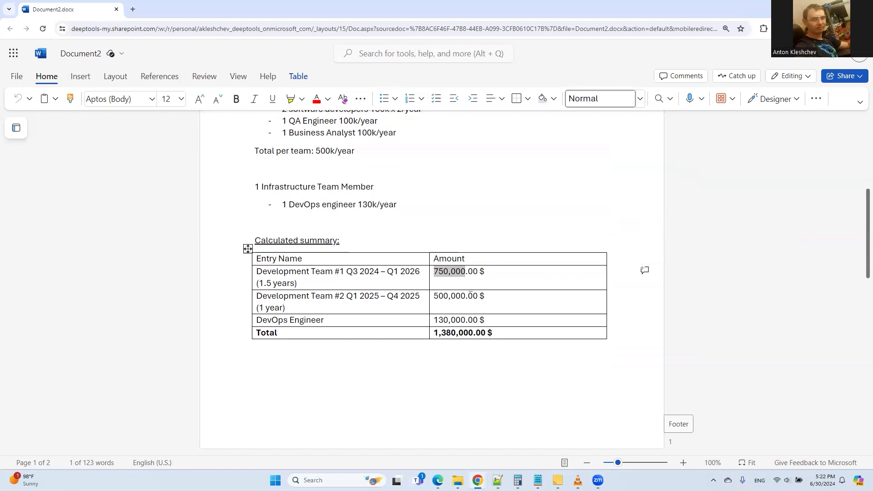
click(451, 301)
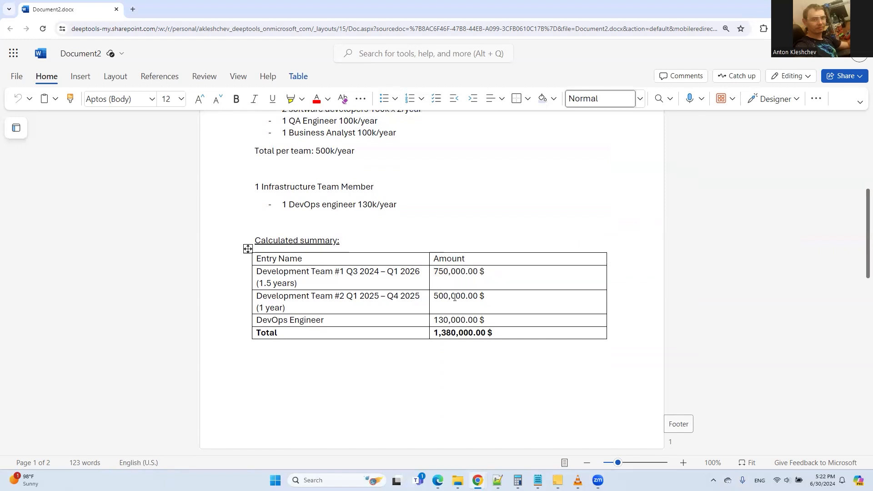
drag(436, 322, 442, 324)
click(442, 323)
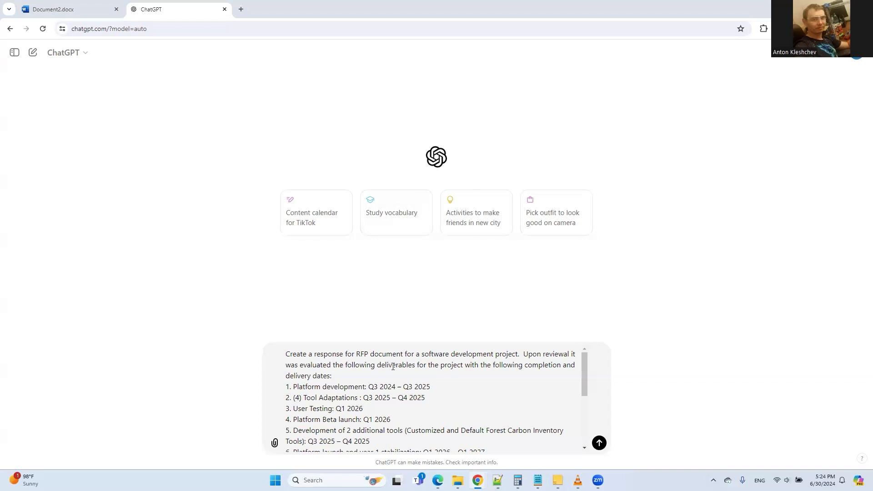
Step: Review the prompt's deliverables, team and funding details, then send it to ChatGPT
scroll(392, 366, down, 3)
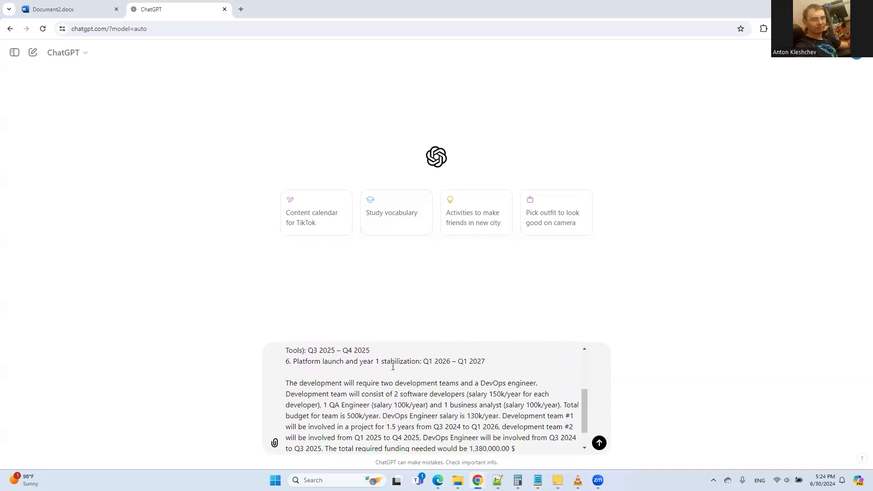
scroll(393, 366, up, 3)
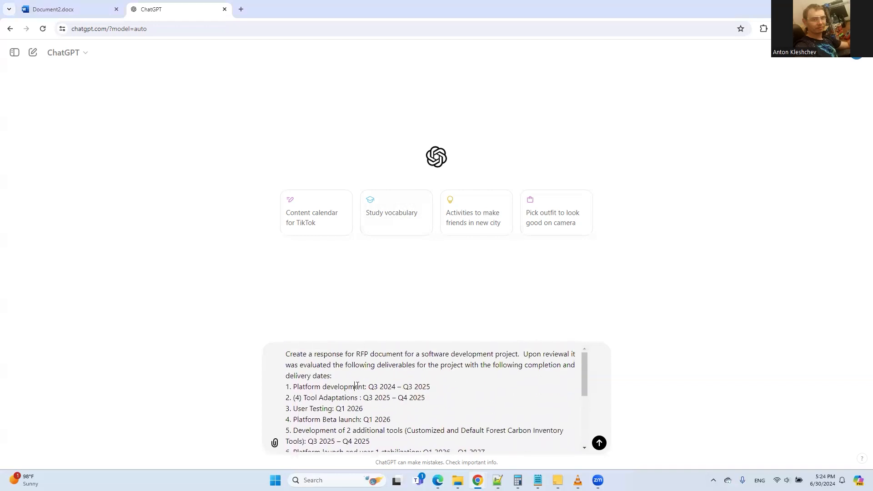
drag(354, 386, 382, 419)
click(346, 401)
drag(349, 387, 381, 445)
click(378, 407)
scroll(377, 407, down, 2)
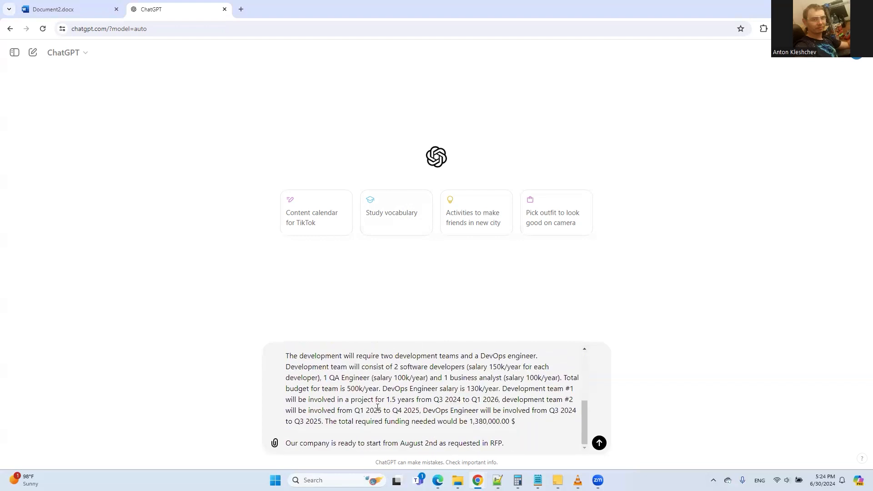
drag(391, 359, 409, 422)
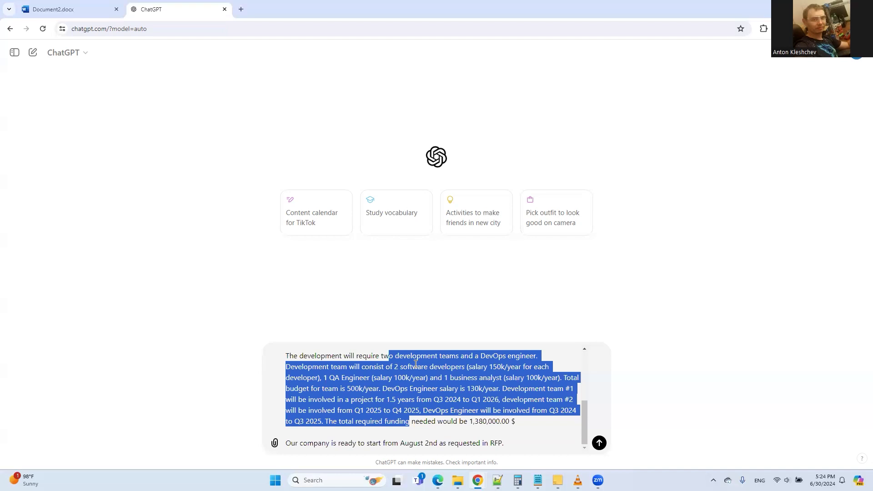
click(406, 444)
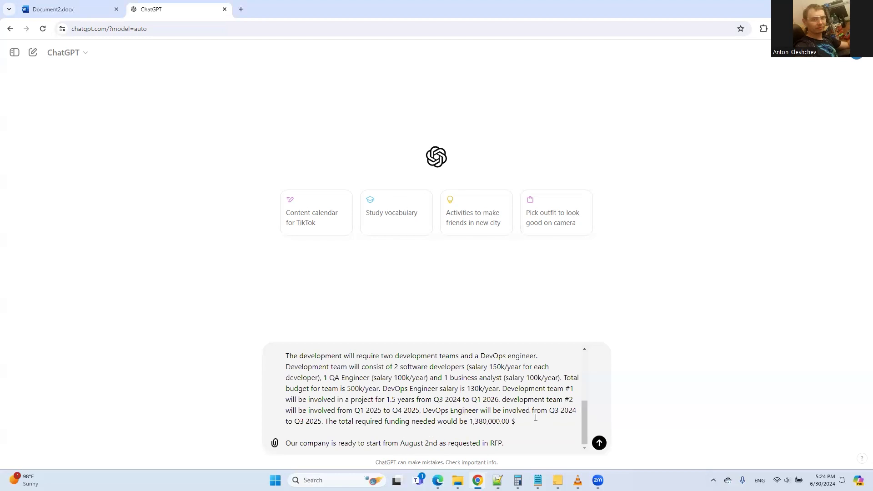
click(599, 442)
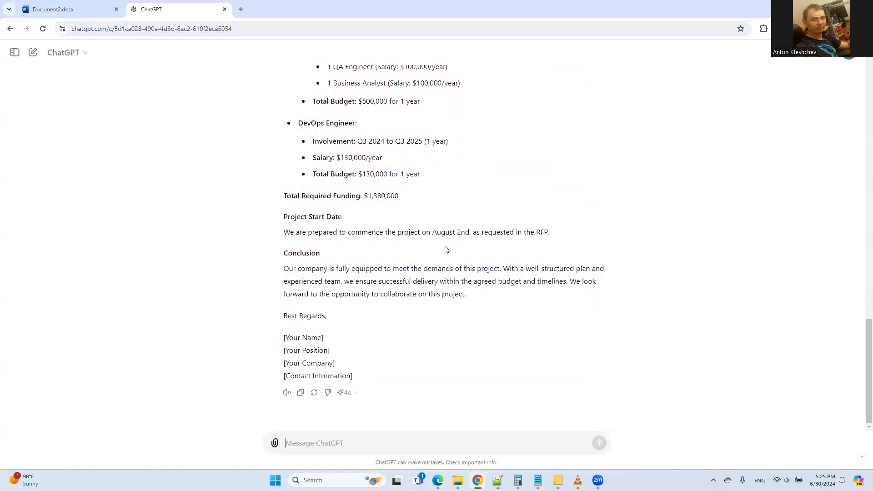
Step: Review the start of the deliverables list in the drafted RFP response
scroll(446, 249, up, 12)
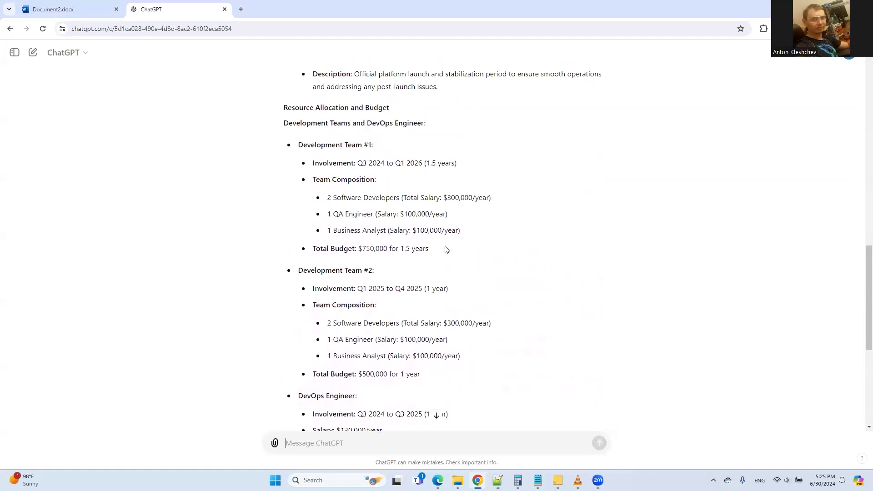
scroll(446, 249, up, 5)
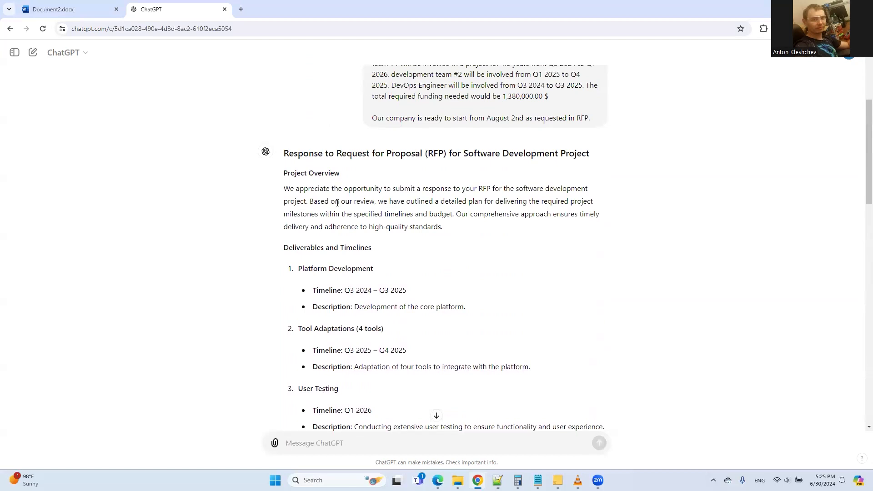
drag(334, 247, 345, 350)
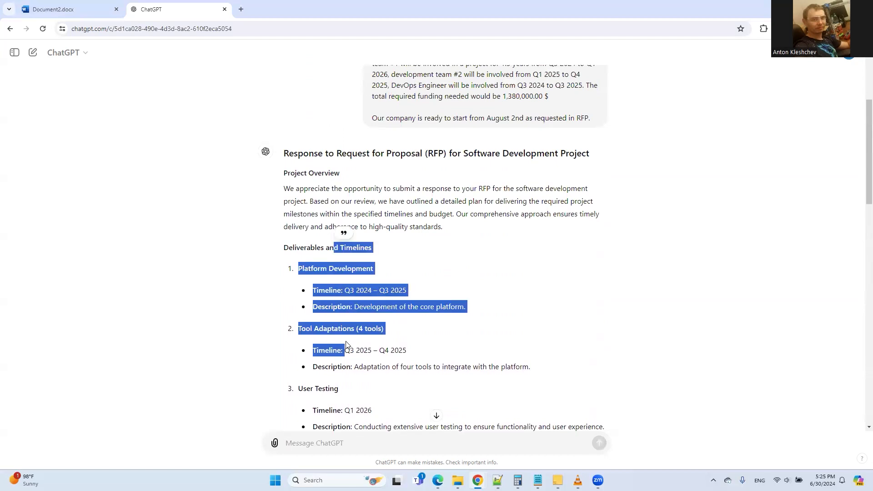
click(347, 271)
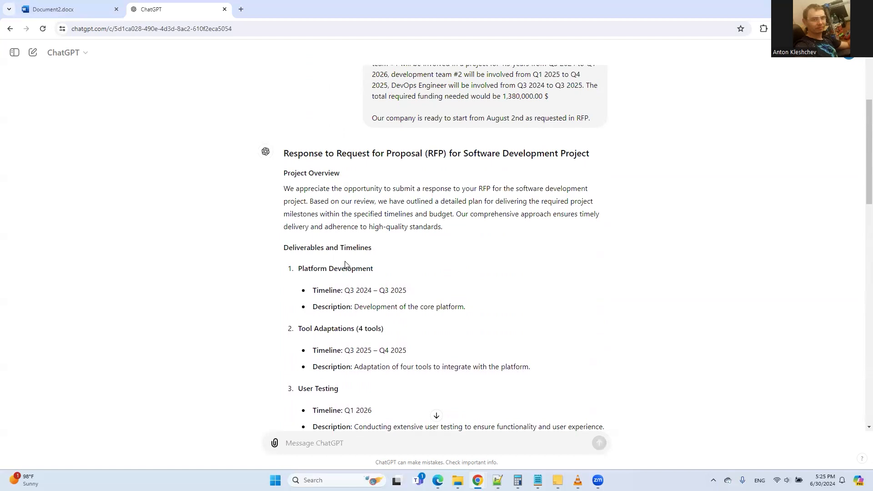
Step: Read the Development Team #1 budget details in the response
scroll(345, 265, down, 2)
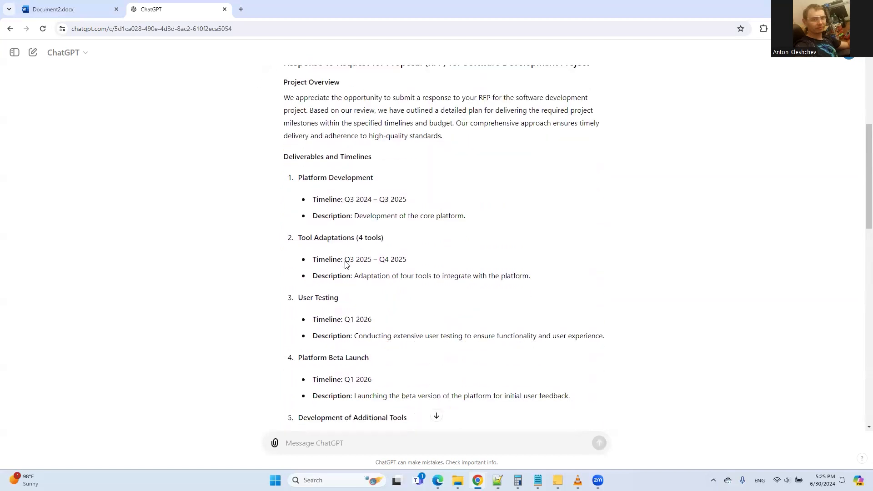
scroll(348, 254, down, 2)
scroll(349, 246, down, 6)
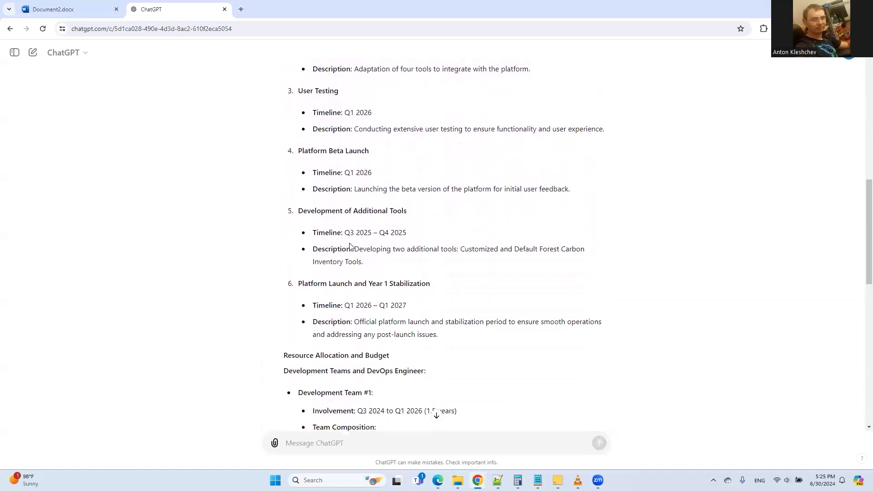
drag(333, 222, 357, 325)
click(457, 229)
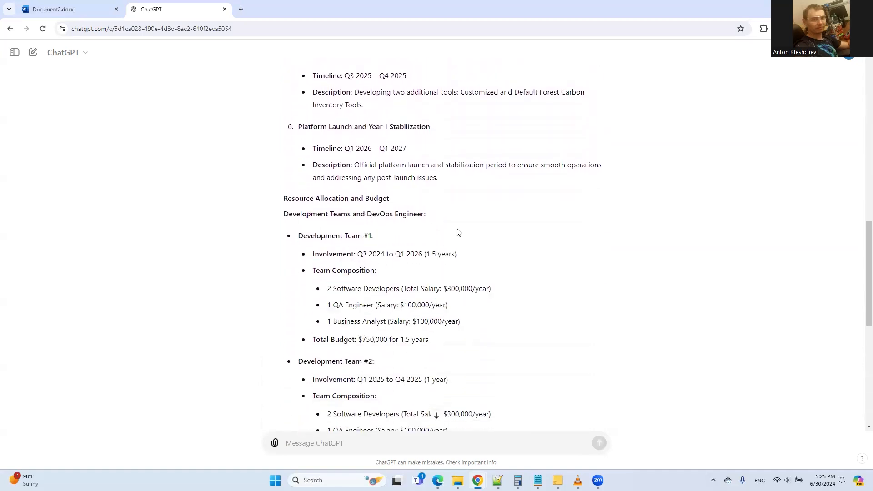
Step: Check the $1,380,000 total funding and August 2nd start date lines
scroll(389, 240, down, 1)
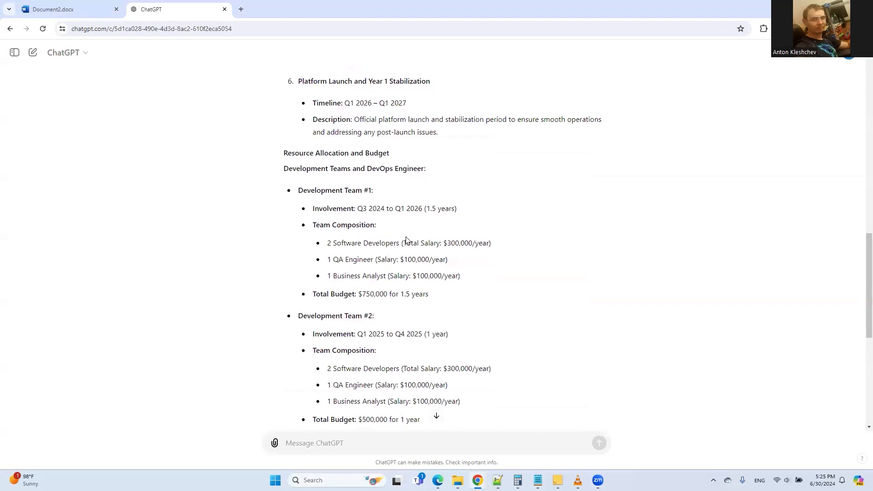
scroll(389, 240, down, 2)
scroll(389, 242, down, 3)
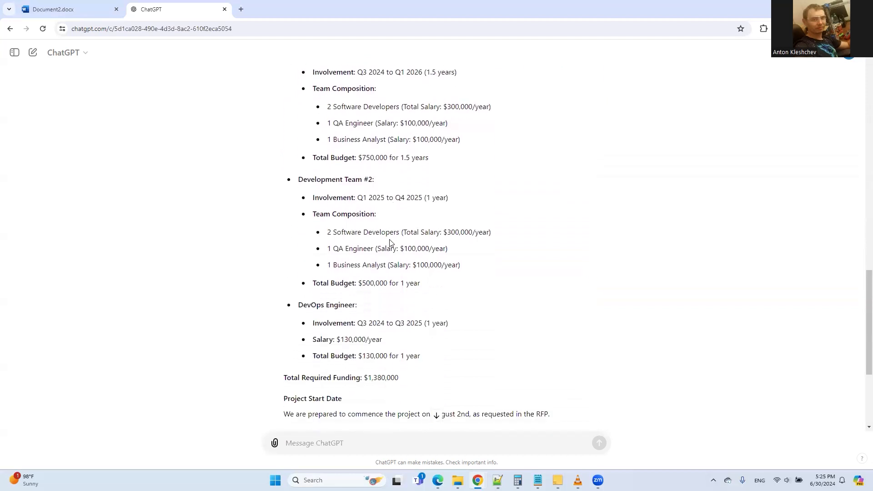
drag(332, 284, 384, 323)
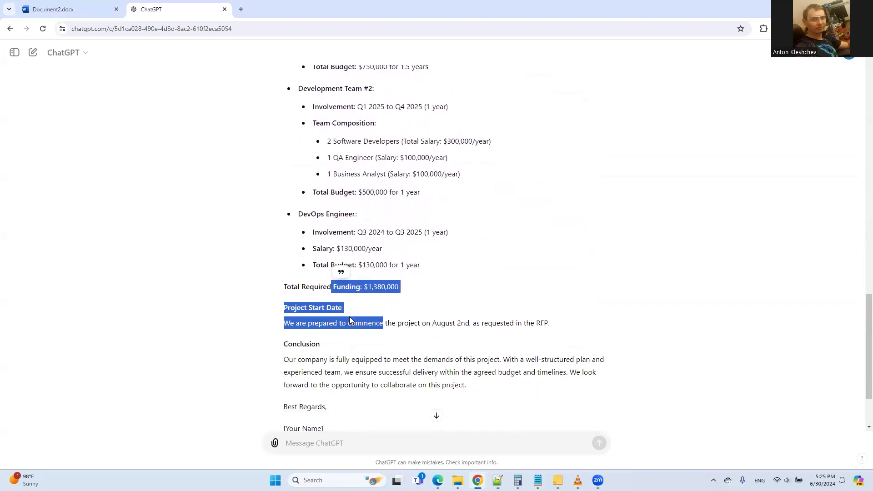
click(374, 283)
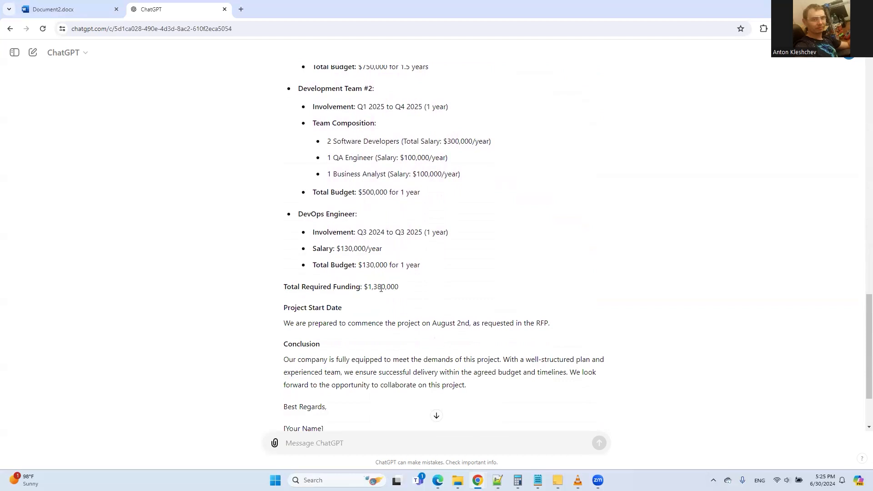
Step: Read the response's conclusion and look back over the earlier sections
scroll(381, 287, down, 1)
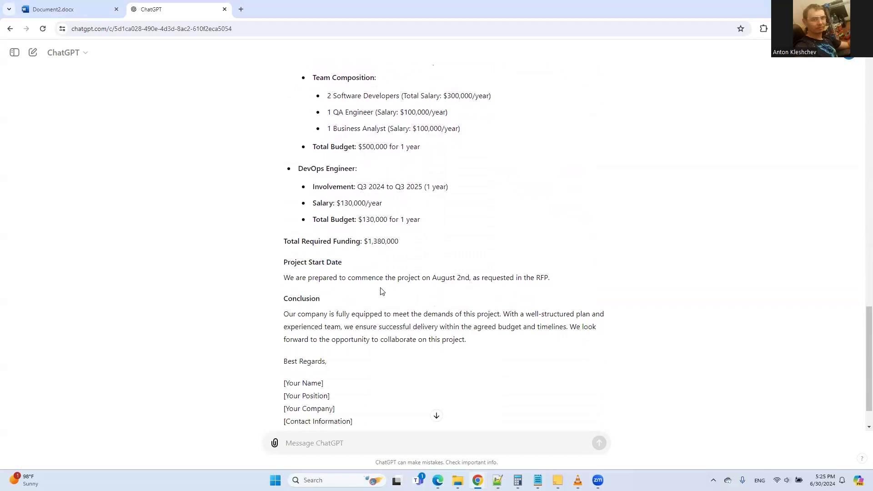
scroll(380, 291, down, 1)
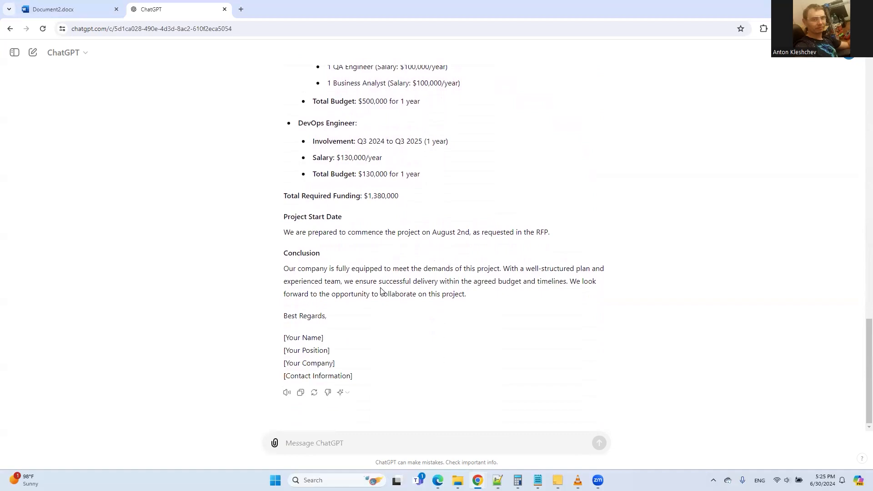
scroll(381, 291, up, 18)
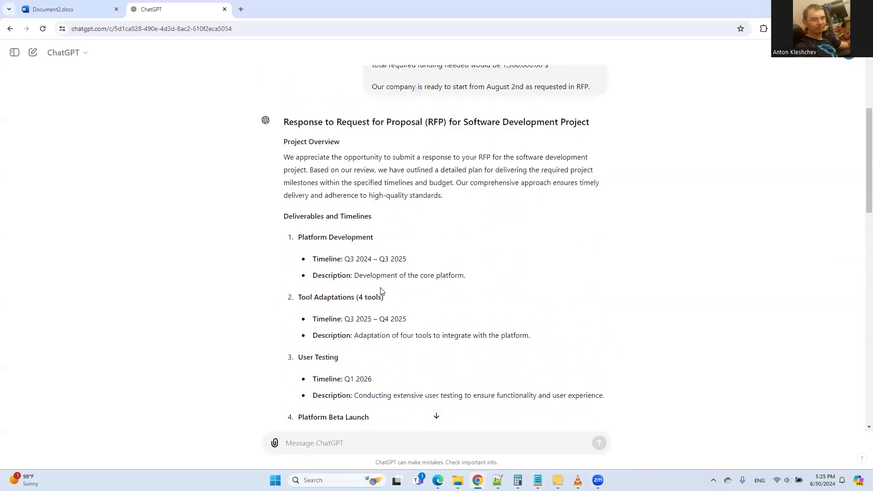
scroll(381, 291, up, 2)
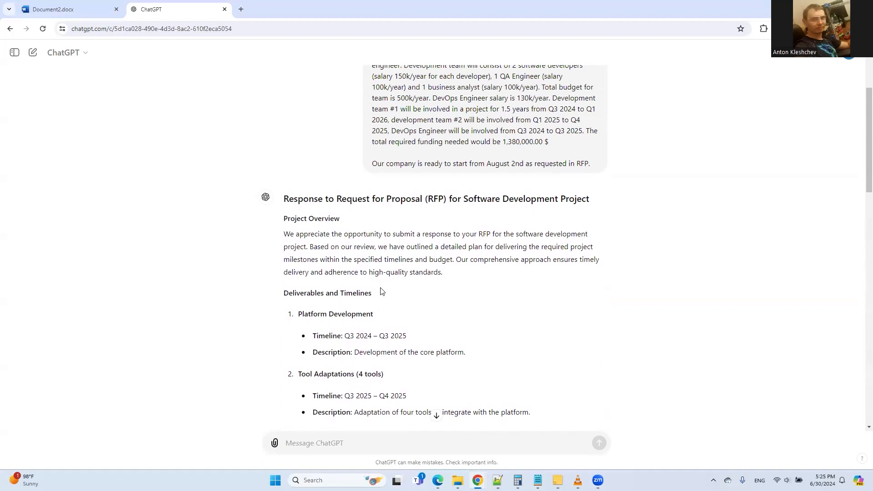
scroll(381, 291, down, 20)
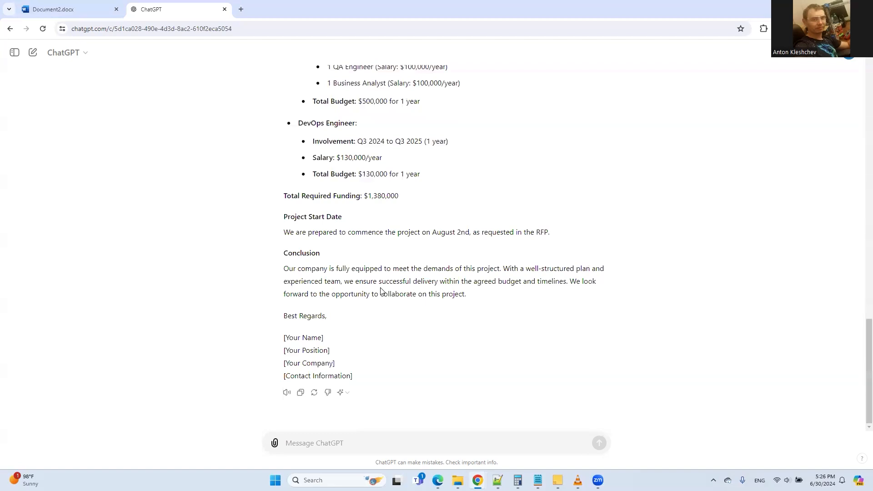
scroll(381, 291, up, 12)
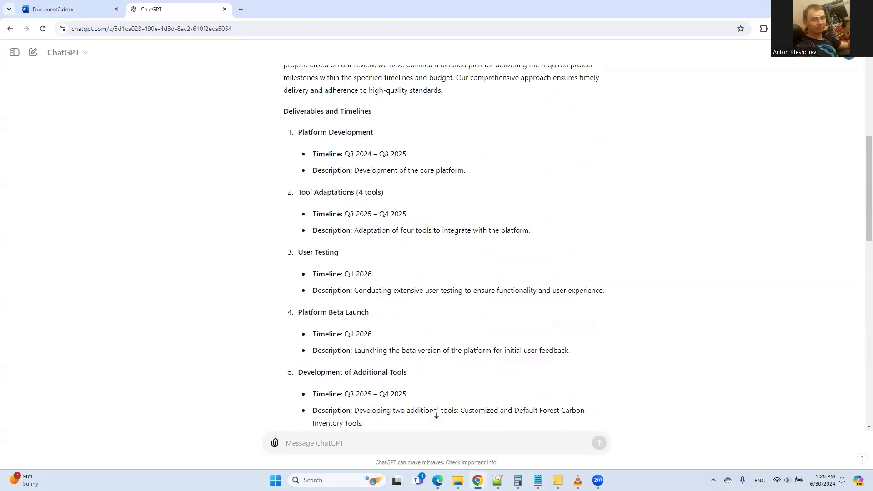
scroll(381, 288, up, 2)
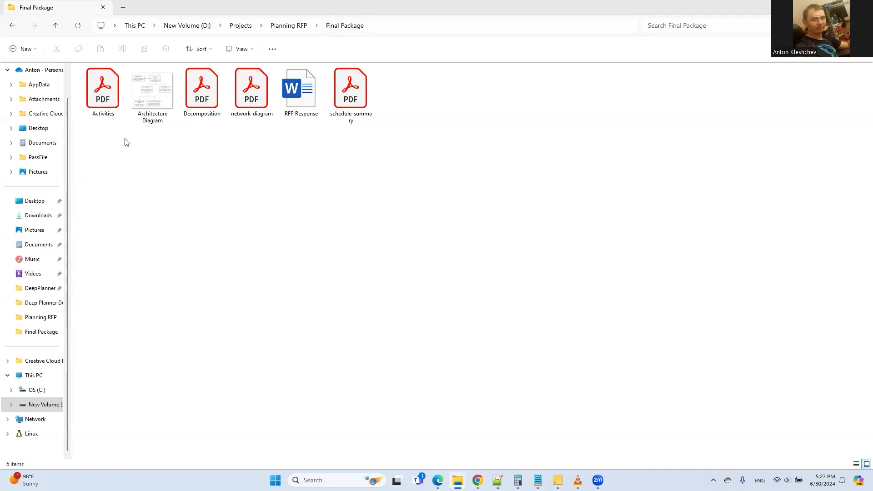
double_click(92, 101)
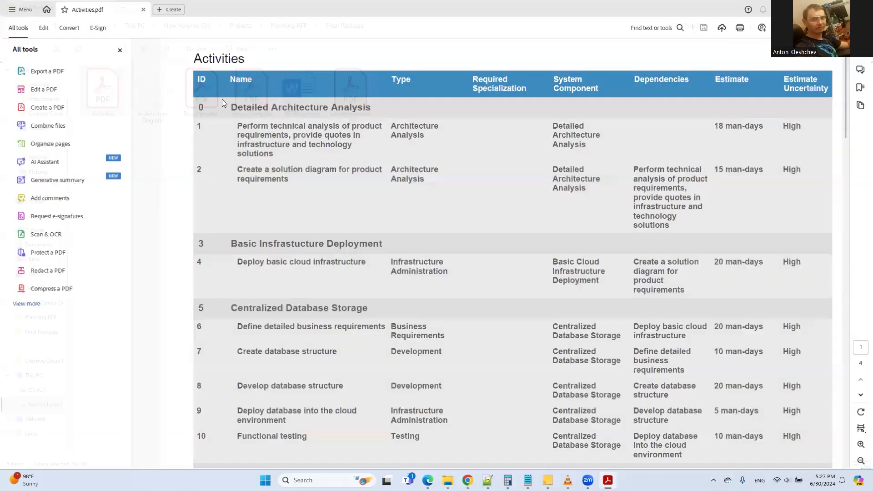
double_click(201, 94)
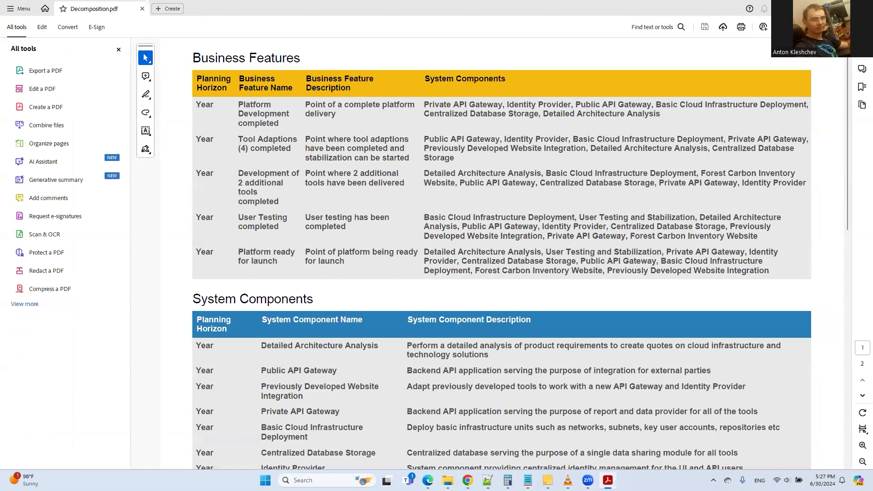
click(862, 8)
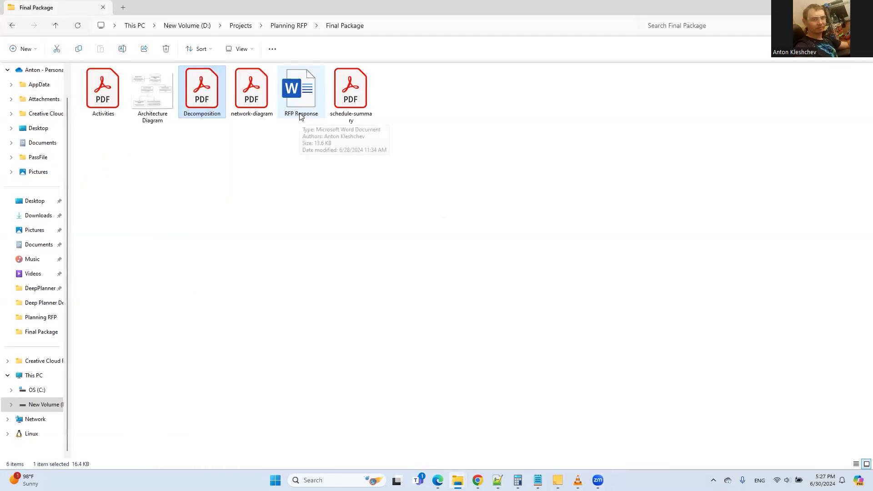